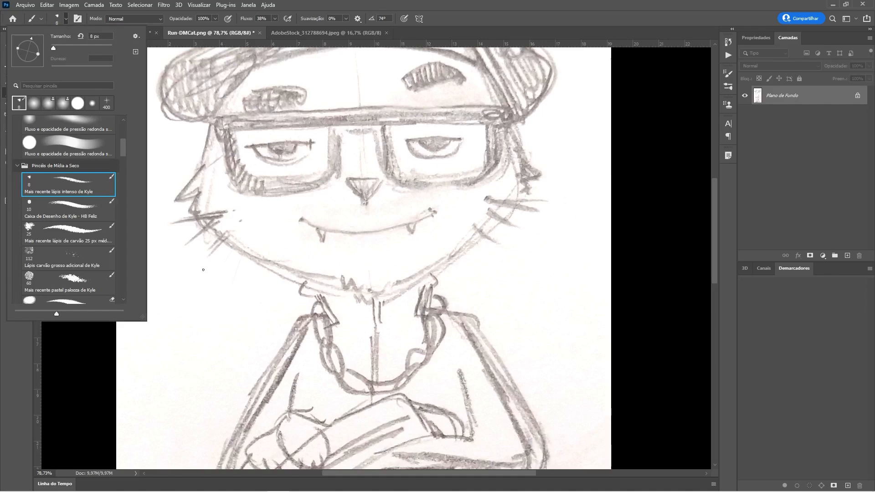
# Step: Draw pencil strokes over the cat sketch's cheek and jaw with the 8 px Mais recente lápis intenso de Kyle brush
pyautogui.click(241, 240)
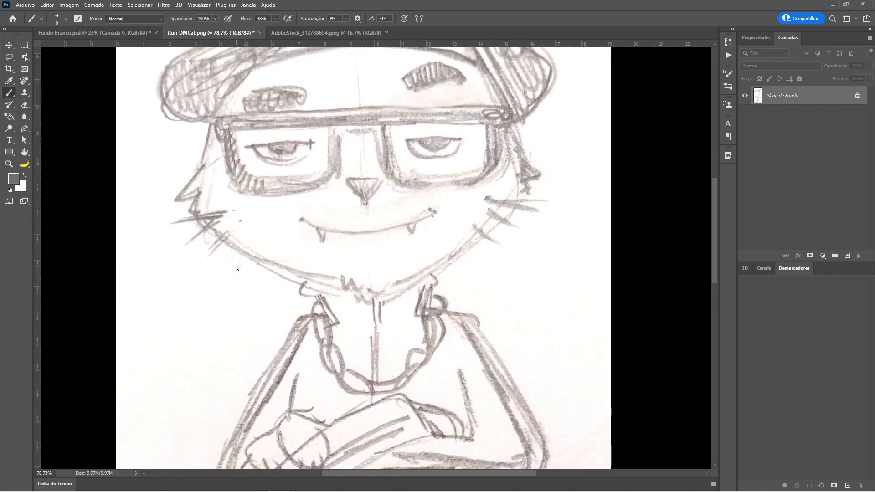
pyautogui.moveTo(242, 235); pyautogui.dragTo(219, 259)
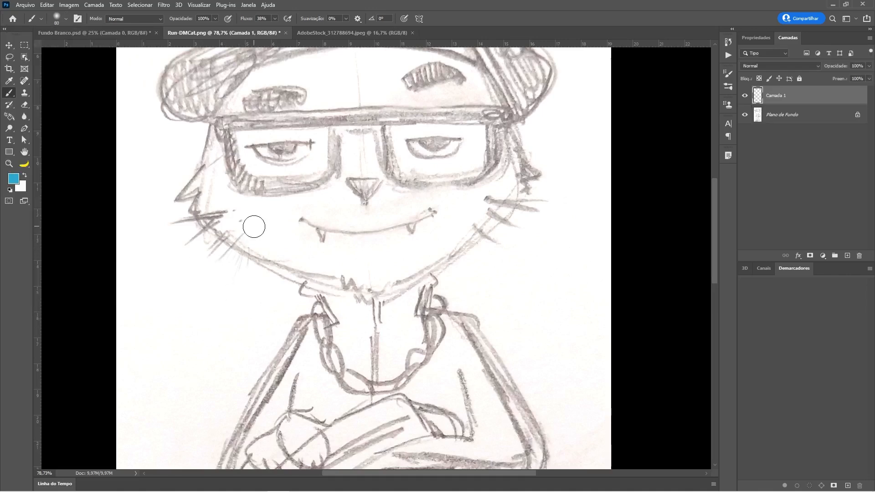
pyautogui.moveTo(249, 215)
pyautogui.mouseDown()
pyautogui.moveTo(290, 252)
pyautogui.moveTo(325, 256)
pyautogui.moveTo(257, 246)
pyautogui.moveTo(290, 258)
pyautogui.moveTo(335, 268)
pyautogui.moveTo(349, 253)
pyautogui.moveTo(368, 272)
pyautogui.moveTo(400, 261)
pyautogui.mouseUp()
pyautogui.moveTo(400, 260); pyautogui.dragTo(423, 256)
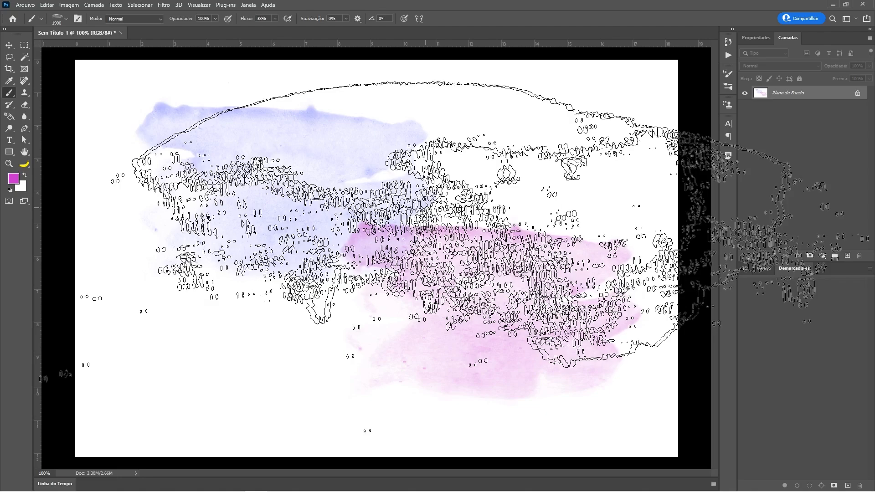
# Step: Set the watercolor brush size to 800 px in the document with the blue and pink stains
pyautogui.press('[')
pyautogui.press('[')
pyautogui.press('[')
pyautogui.press('[')
pyautogui.press('[')
pyautogui.press('[')
pyautogui.press('[')
pyautogui.press('[')
pyautogui.press('[')
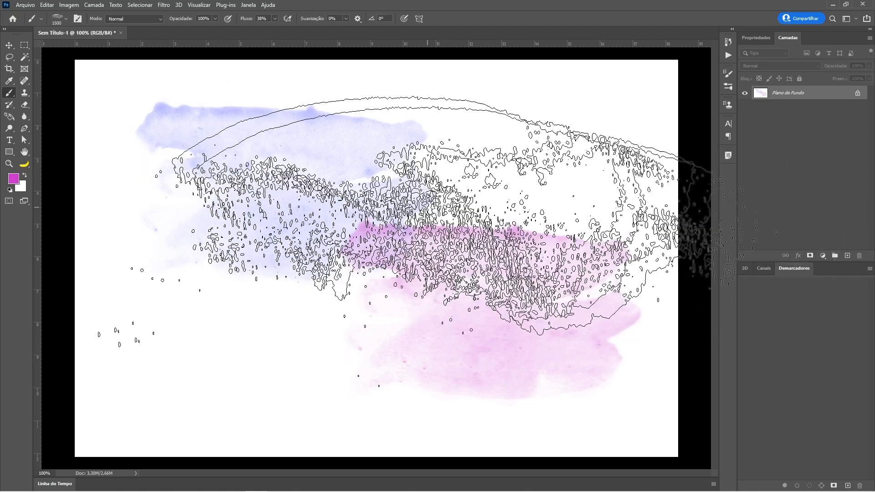
pyautogui.press('[')
pyautogui.press('[')
pyautogui.press('[')
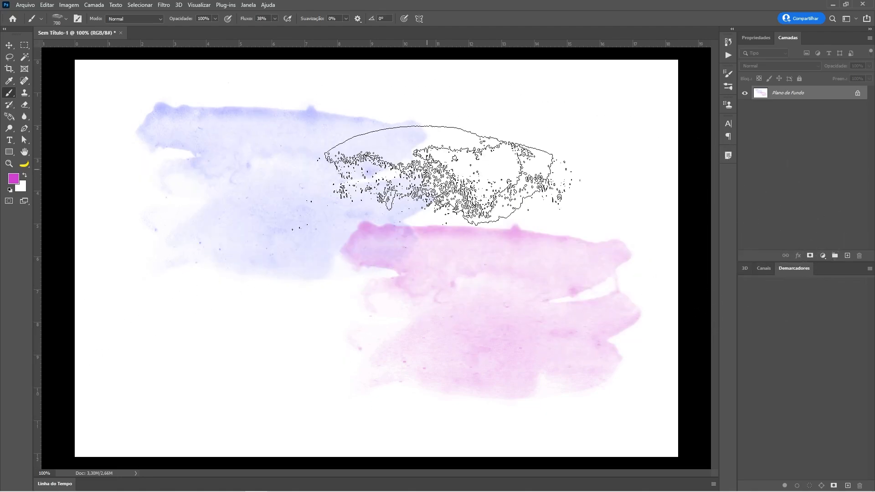
pyautogui.press(']')
# Step: Choose an orange foreground color and paint a watercolor stain overlapping the blue one, above the pink one
pyautogui.click(17, 182)
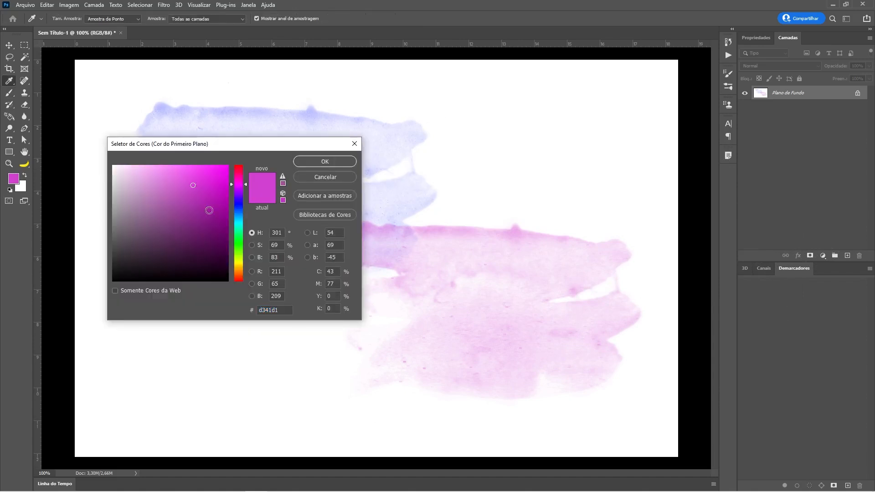
pyautogui.click(241, 270)
pyautogui.moveTo(214, 171); pyautogui.dragTo(245, 158)
pyautogui.click(304, 165)
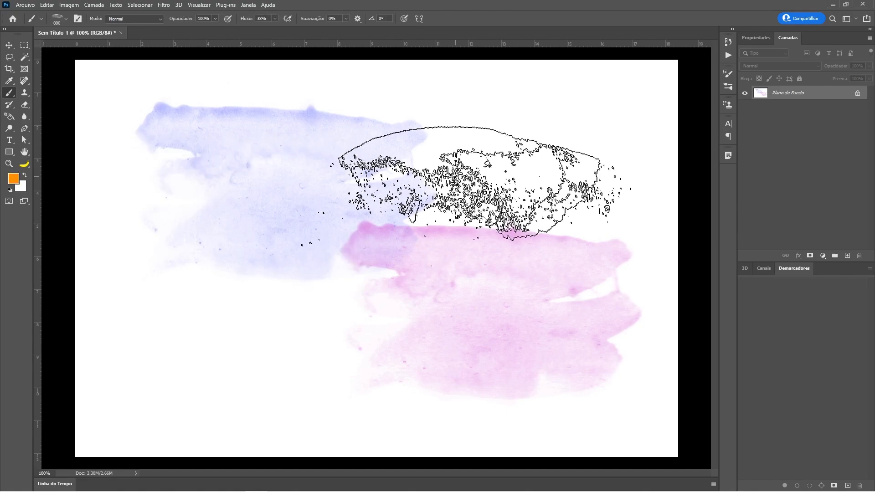
pyautogui.click(468, 186)
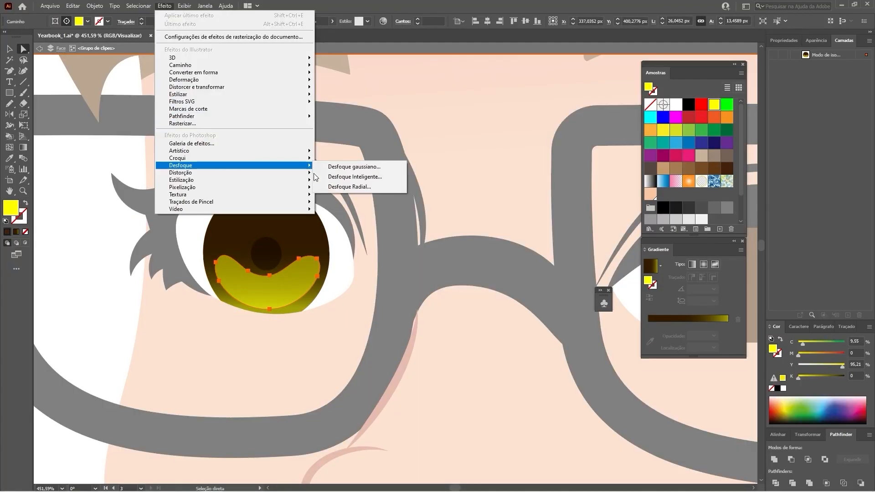
pyautogui.click(354, 167)
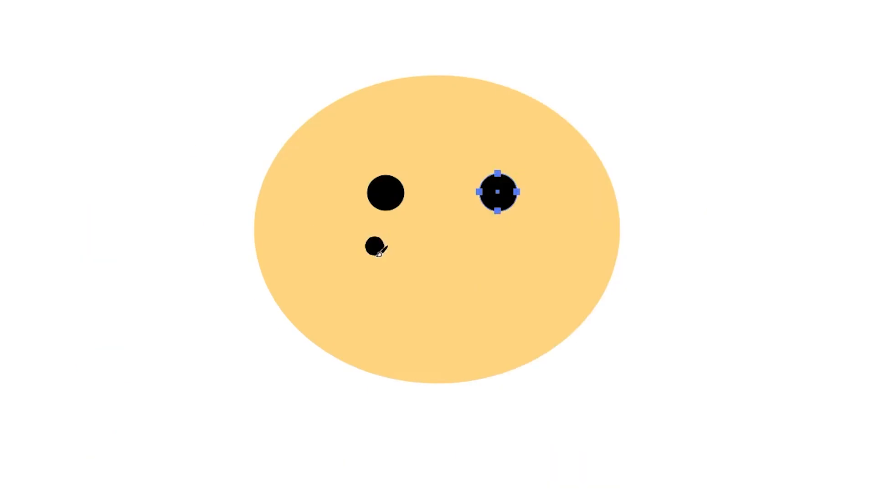
# Step: Switch to Illustrator and trace part of the dress's neckline with the Pencil tool on the Corpo layer
pyautogui.moveTo(379, 253)
pyautogui.mouseDown()
pyautogui.moveTo(415, 287)
pyautogui.moveTo(475, 293)
pyautogui.moveTo(517, 252)
pyautogui.mouseUp()
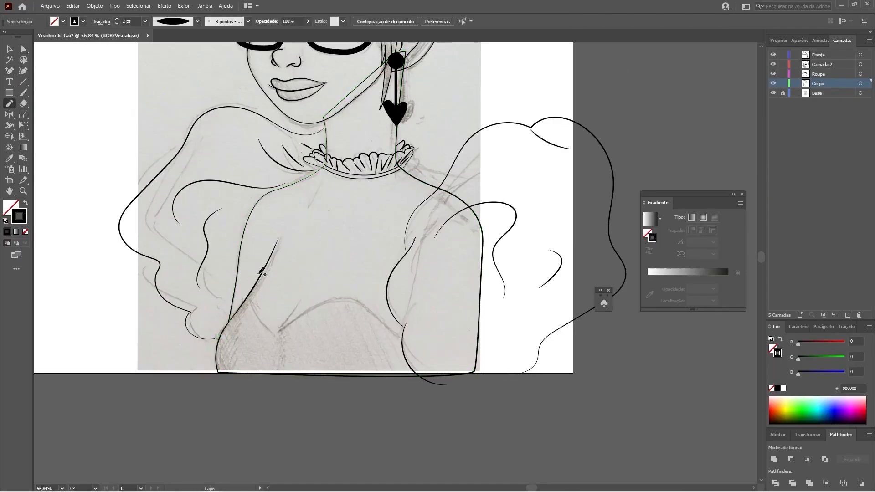
pyautogui.moveTo(246, 294); pyautogui.dragTo(276, 332)
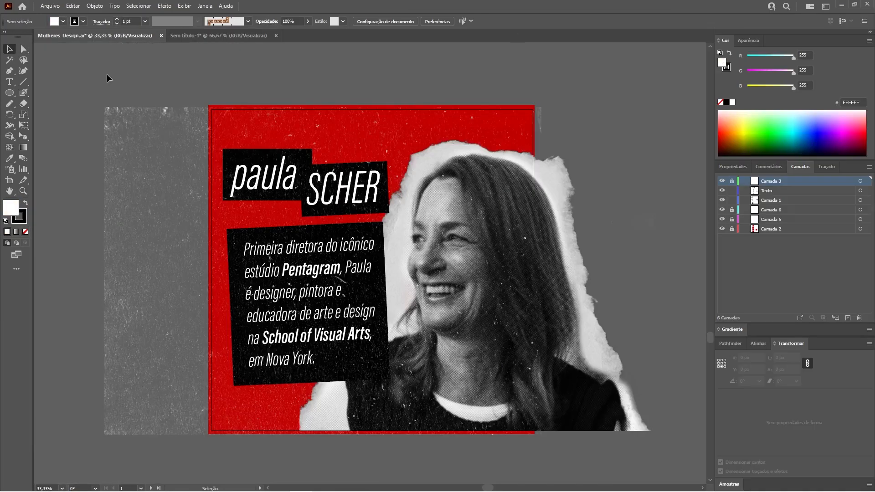
# Step: Activate the Pen tool in Mulheres_Design.ai, and float the Layers panel over the canvas before docking it back into its group
pyautogui.click(10, 72)
pyautogui.click(10, 73)
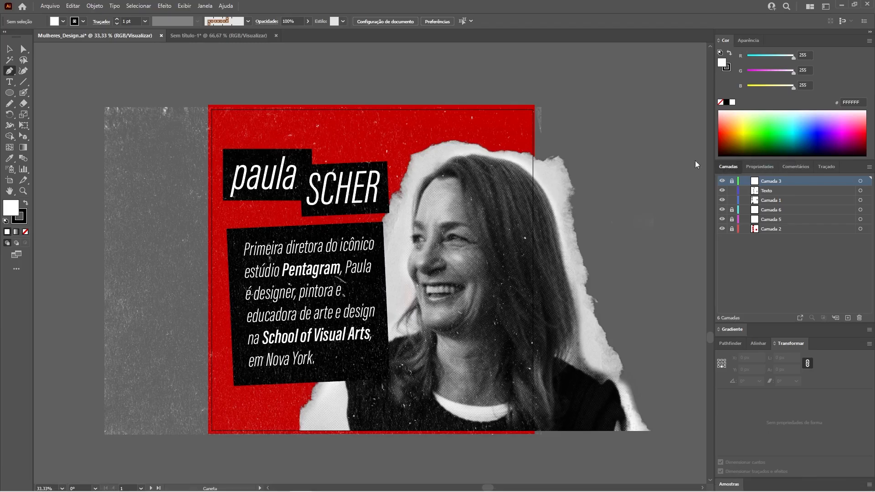
pyautogui.moveTo(728, 166); pyautogui.dragTo(564, 115)
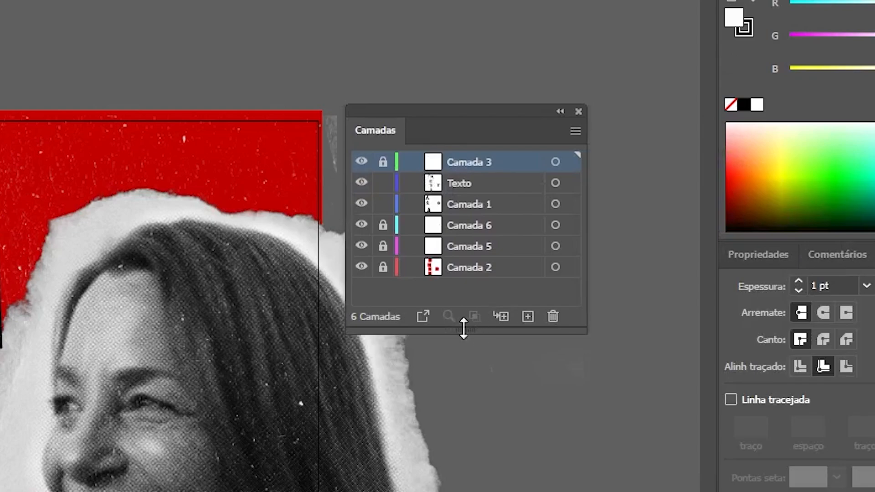
pyautogui.moveTo(481, 112); pyautogui.dragTo(874, 261)
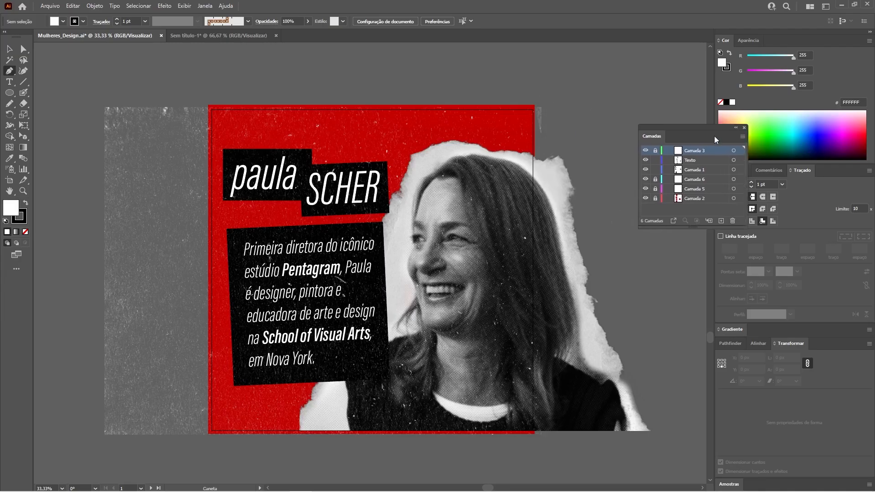
pyautogui.moveTo(805, 176); pyautogui.dragTo(803, 167)
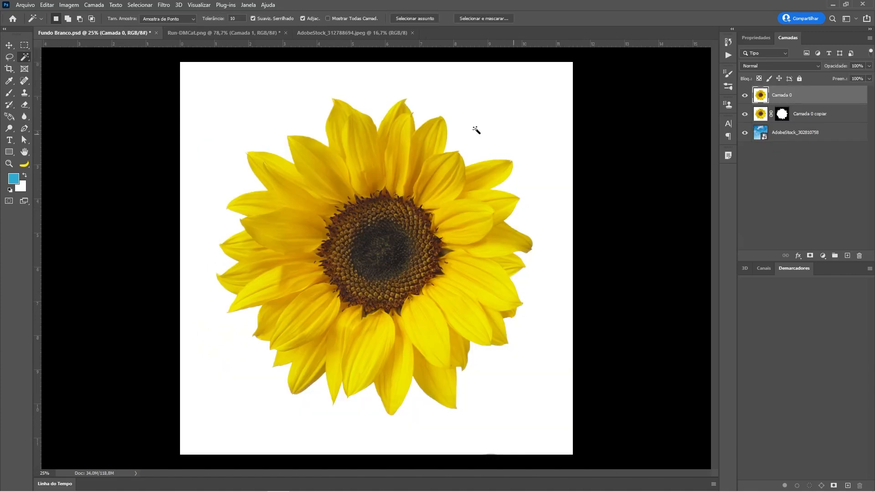
# Step: Switch to Photoshop and mask out the white background around the sunflower on Camada 0 using a Magic Wand selection
pyautogui.click(250, 116)
pyautogui.click(809, 255)
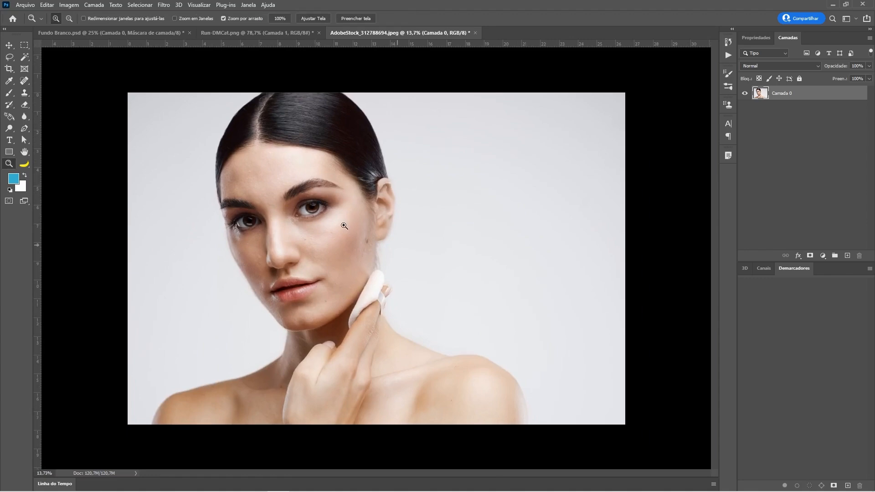
# Step: Sample a light skin tone from the woman's cheek as the Brush color in AdobeStock_312788694.jpeg and fit the image in view
pyautogui.moveTo(344, 224)
pyautogui.mouseDown()
pyautogui.moveTo(416, 253)
pyautogui.moveTo(460, 258)
pyautogui.mouseUp()
pyautogui.press('b')
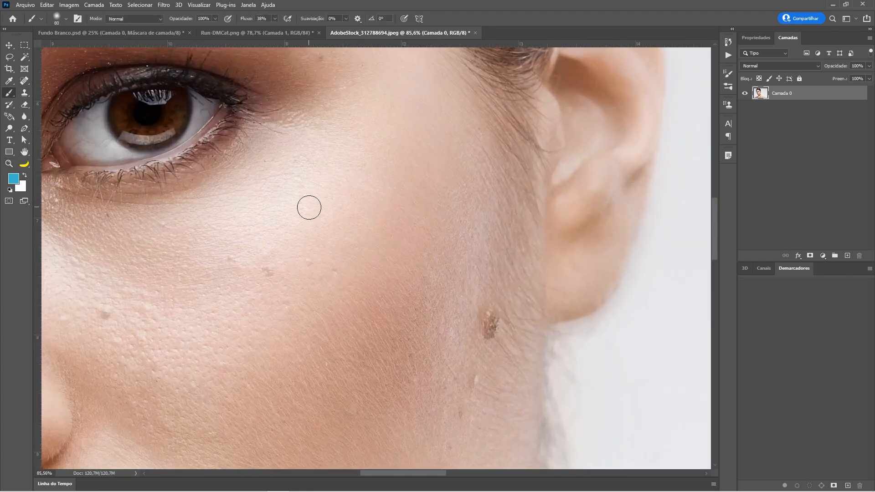
pyautogui.keyDown('alt'); pyautogui.click(272, 269); pyautogui.keyUp('alt')
pyautogui.hotkey('ctrl', '0')
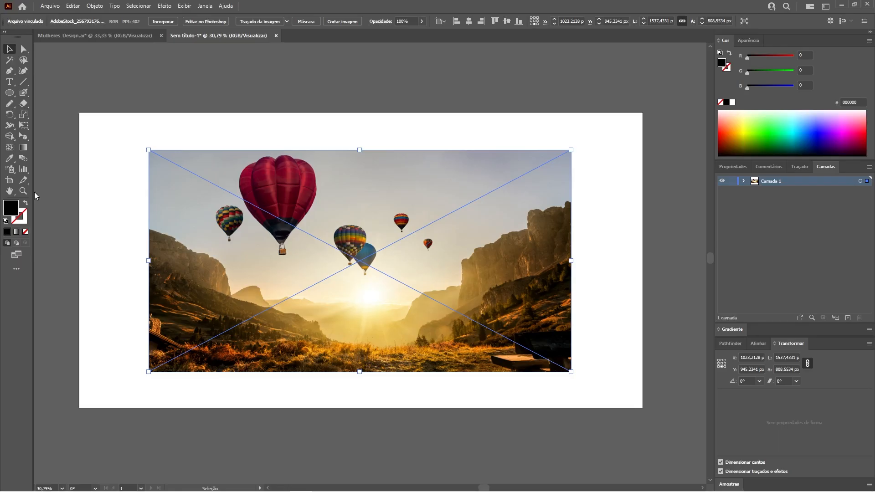
# Step: Switch to Illustrator and crop the linked balloon photo to a roughly square area of about 809 × 808 px around the large red balloon
pyautogui.click(23, 191)
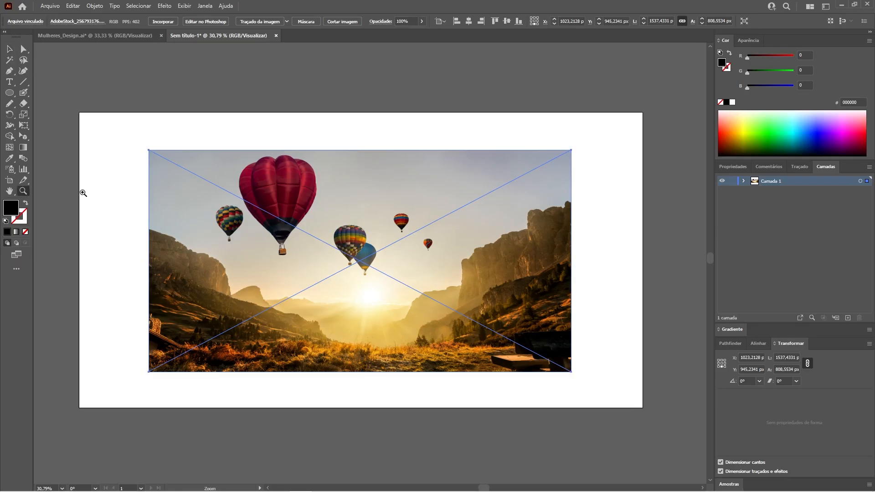
pyautogui.moveTo(310, 240); pyautogui.dragTo(294, 219)
pyautogui.press('v')
pyautogui.click(108, 128)
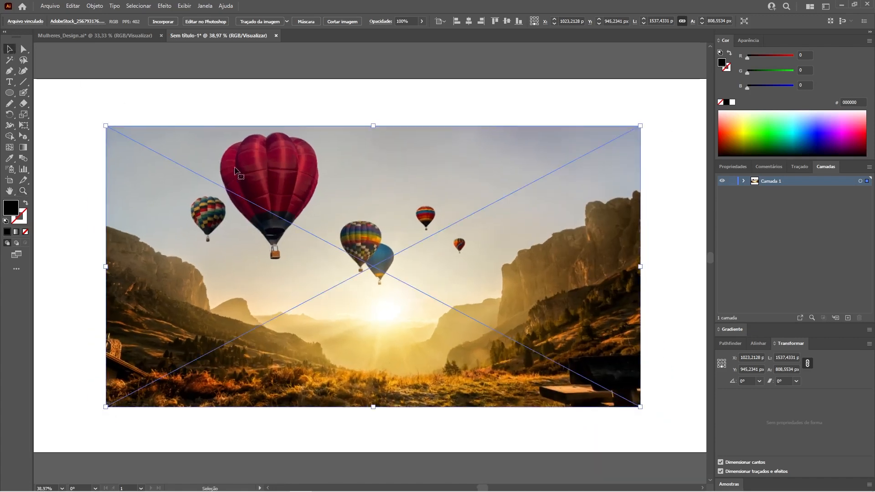
pyautogui.click(341, 23)
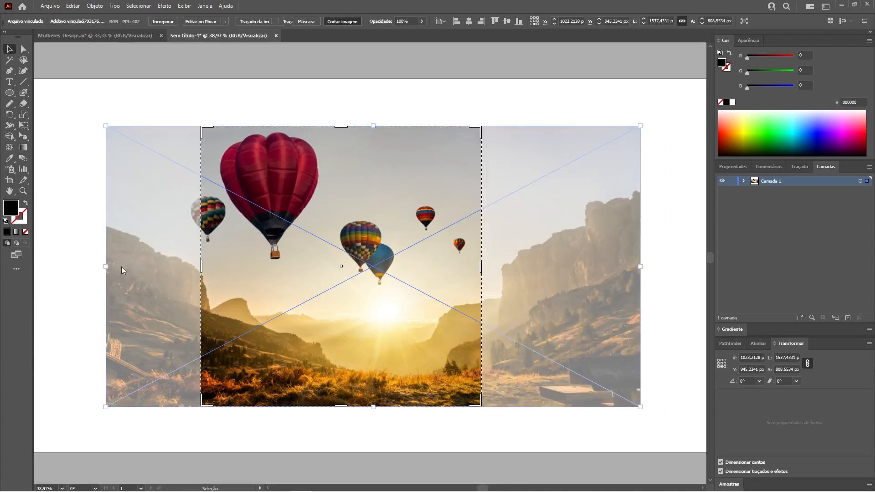
pyautogui.moveTo(376, 263); pyautogui.dragTo(335, 266)
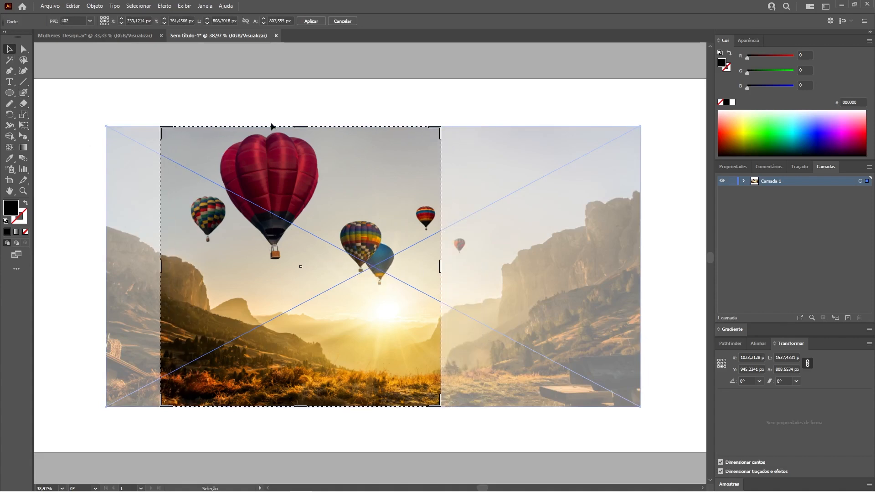
pyautogui.press('Return')
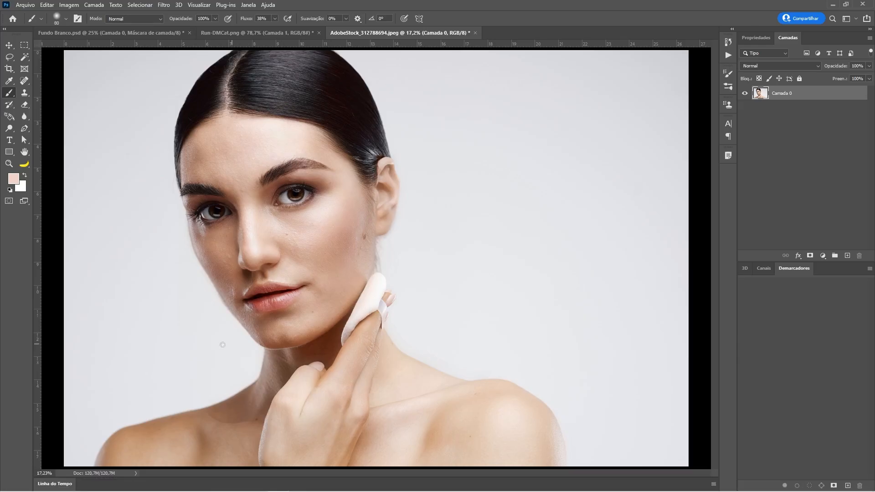
# Step: Switch to Photoshop and open the Timeline panel
pyautogui.click(64, 486)
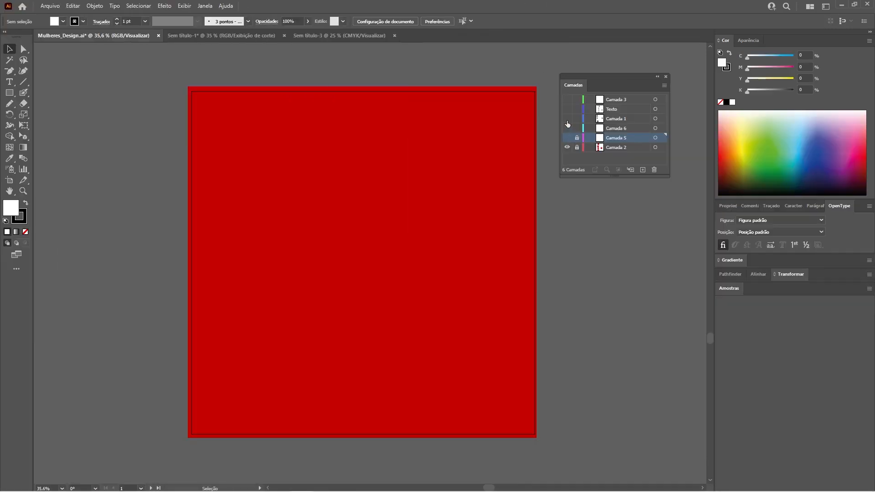
# Step: Switch to Illustrator, show the Camada 1, Texto and Camada 3 layers, and dock the floating Layers panel beside Aparência
pyautogui.click(568, 119)
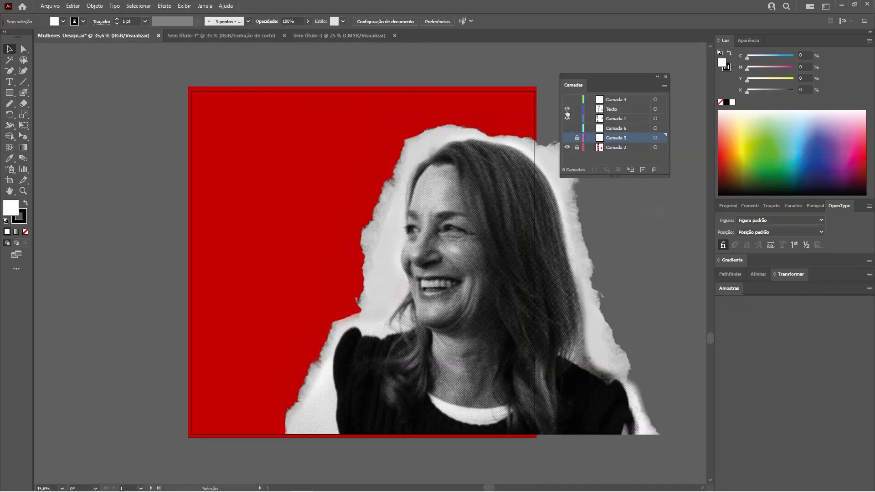
pyautogui.click(567, 109)
pyautogui.click(568, 100)
pyautogui.moveTo(575, 85); pyautogui.dragTo(761, 49)
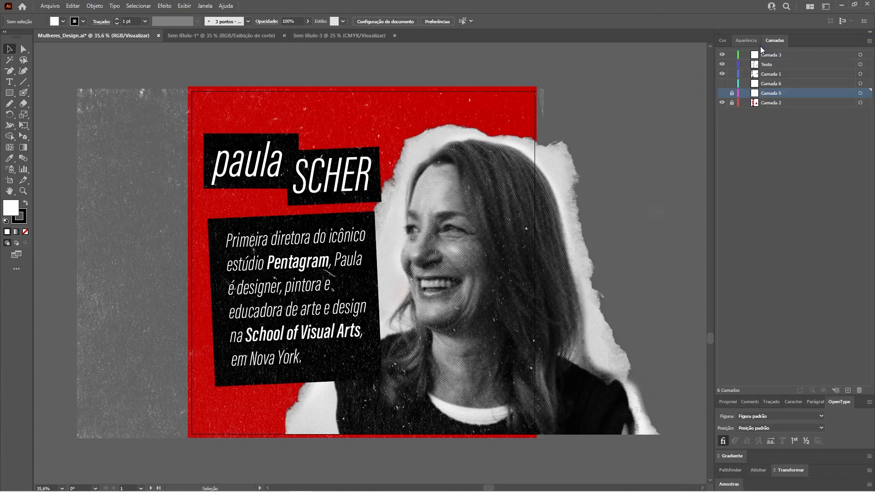
pyautogui.hotkey('ctrl', 'shift', 'w')
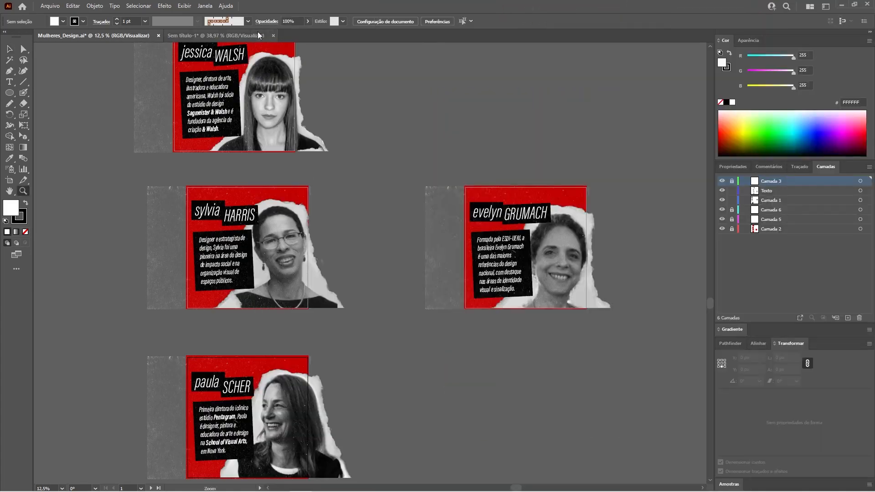
# Step: Create a new document with 6 artboards from a preset
pyautogui.click(216, 36)
pyautogui.moveTo(314, 237); pyautogui.dragTo(303, 222)
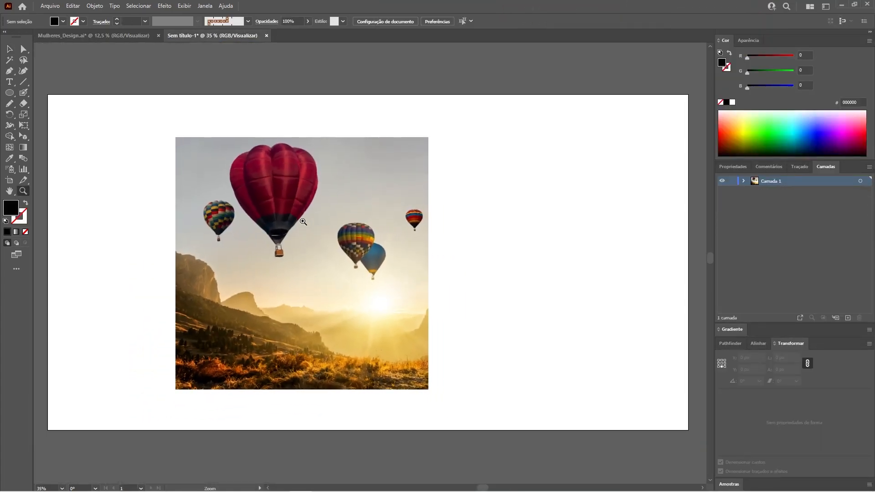
pyautogui.hotkey('ctrl', 'n')
pyautogui.click(220, 195)
pyautogui.click(582, 212)
pyautogui.write('6')
pyautogui.press('Return')
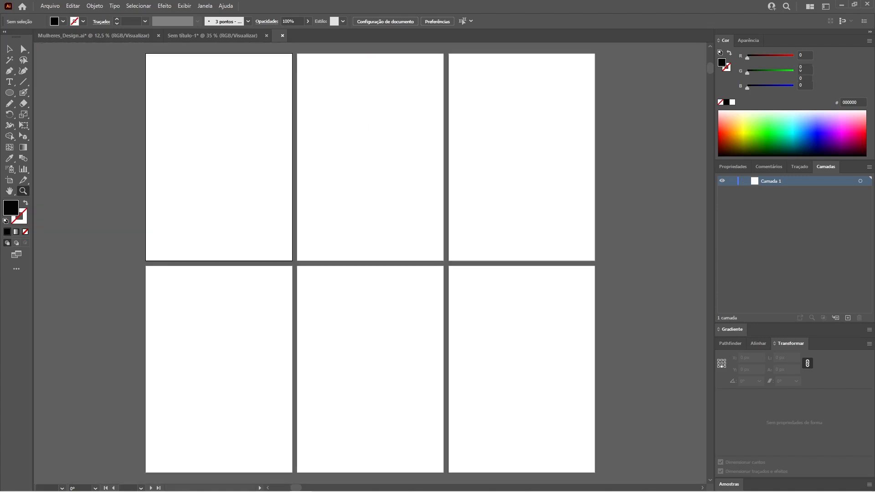
pyautogui.moveTo(626, 80); pyautogui.dragTo(625, 154)
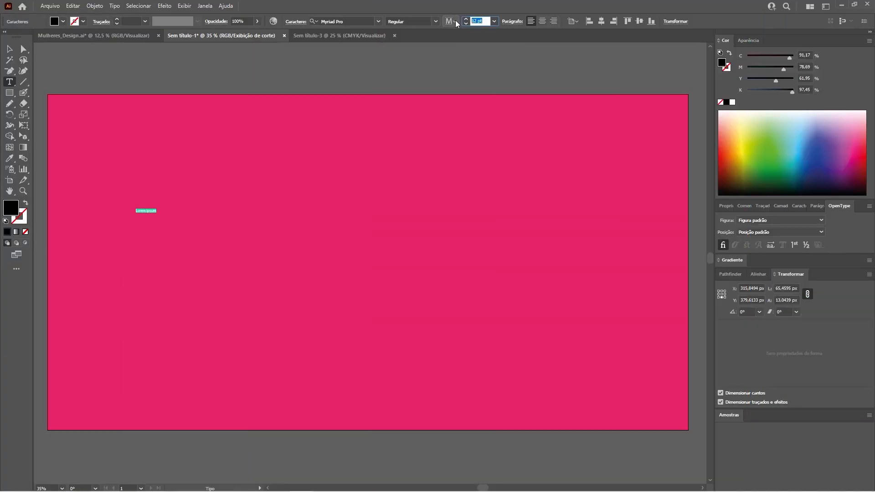
# Step: Set the Lorem ipsum text's font size to 250 pt on the pink artboard
pyautogui.write('250')
pyautogui.press('Return')
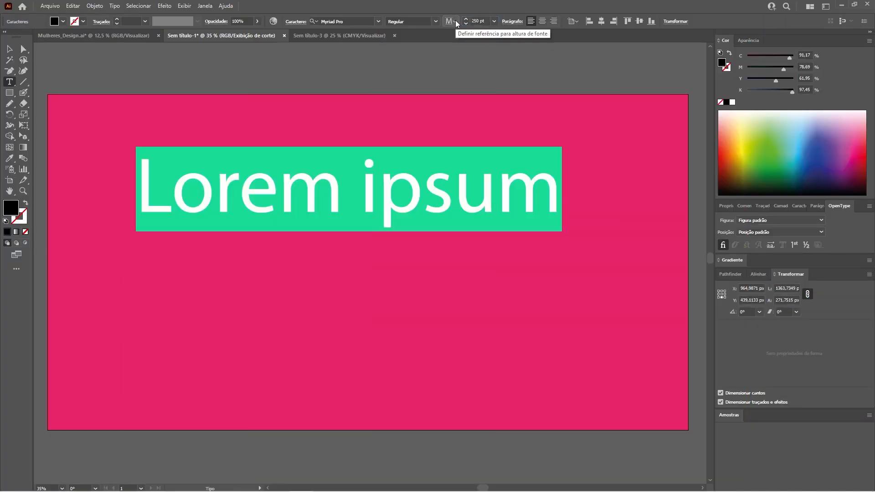
# Step: Fill the Lorem ipsum text with white and apply the Acumin Variable Concept font
pyautogui.click(9, 49)
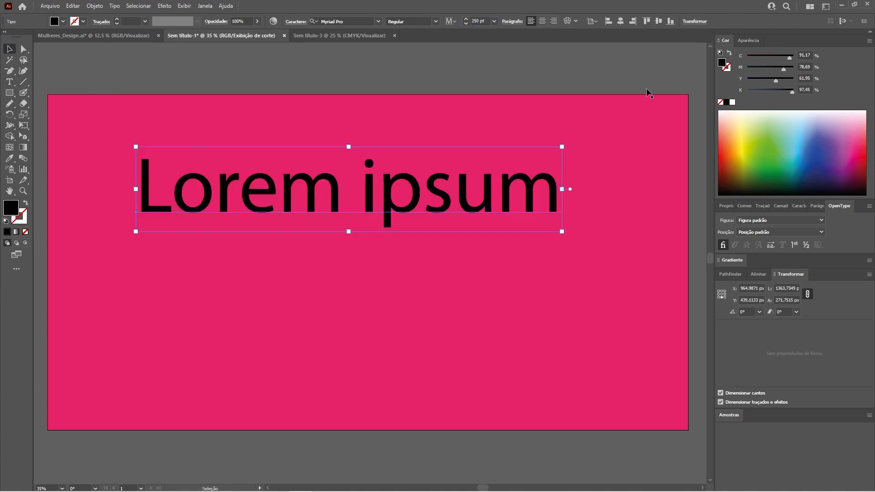
pyautogui.click(732, 102)
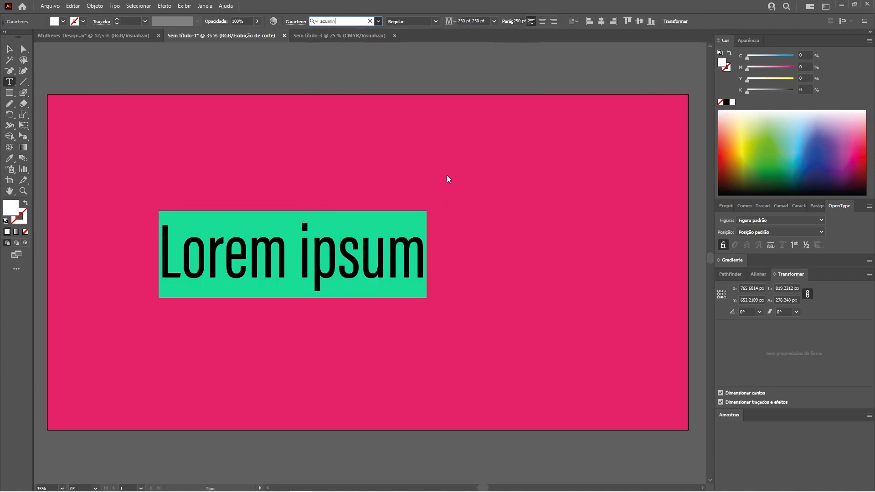
pyautogui.press('Return')
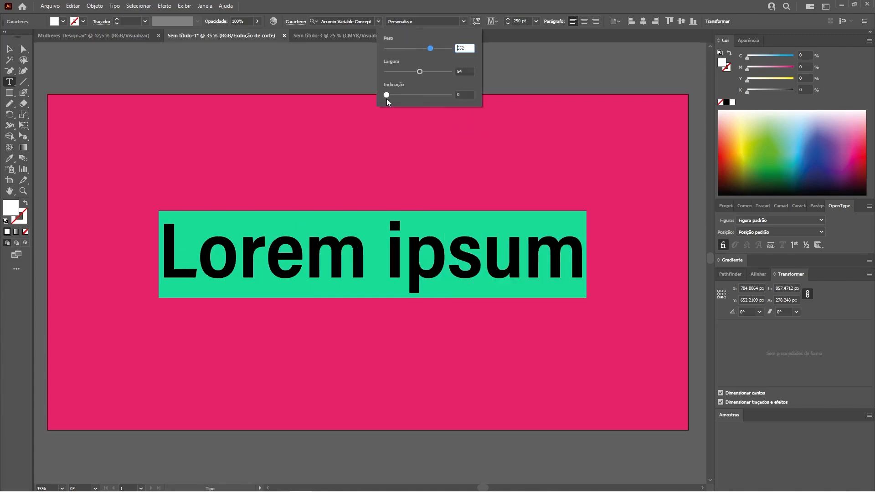
# Step: Customize the variable font to weight 652, width 103 and slant 7.2, and move the Lorem ipsum text slightly left
pyautogui.moveTo(387, 96); pyautogui.dragTo(439, 74)
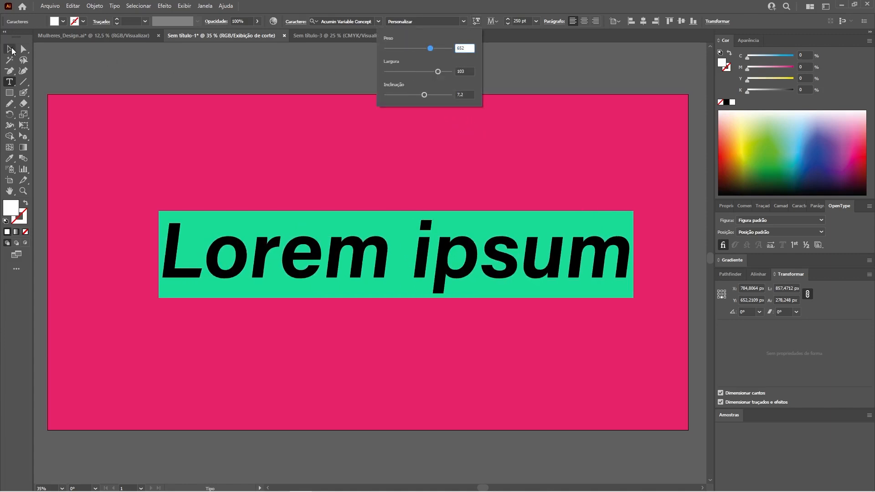
pyautogui.click(109, 71)
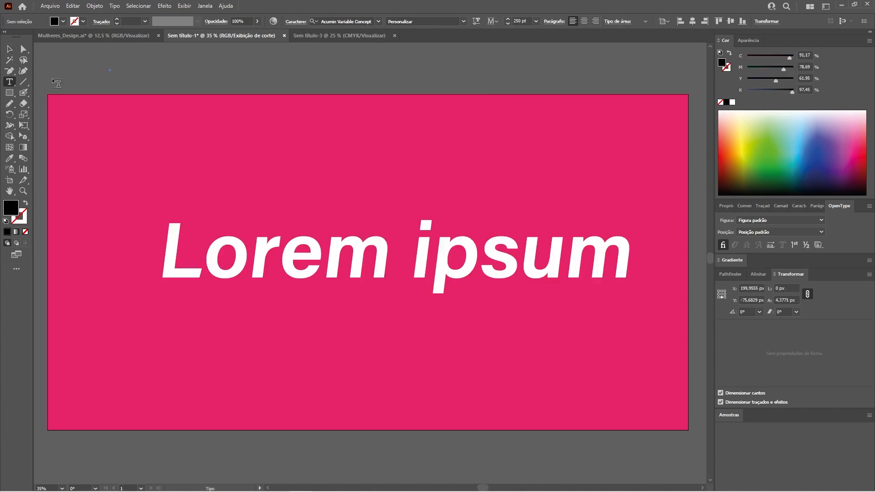
pyautogui.press('v')
pyautogui.moveTo(349, 249); pyautogui.dragTo(328, 250)
pyautogui.click(400, 65)
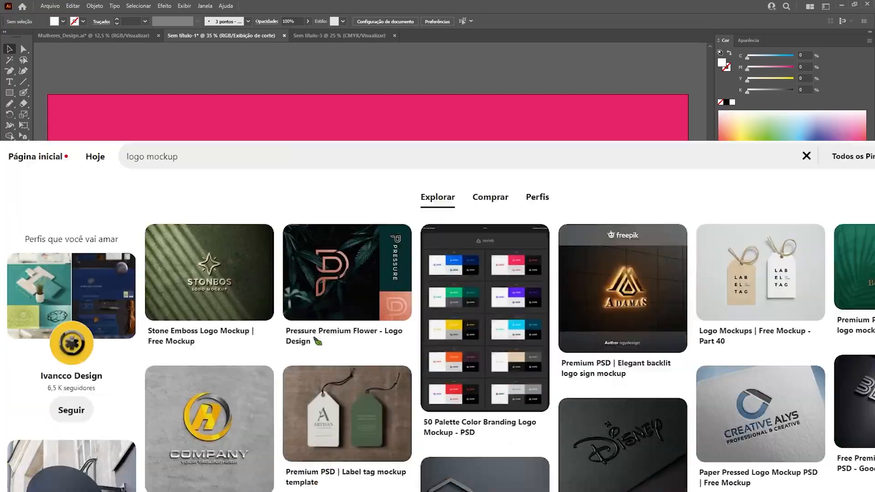
# Step: Switch to Pinterest and browse the logo mockup results for presentation templates
pyautogui.scroll(-3, 441, 287)
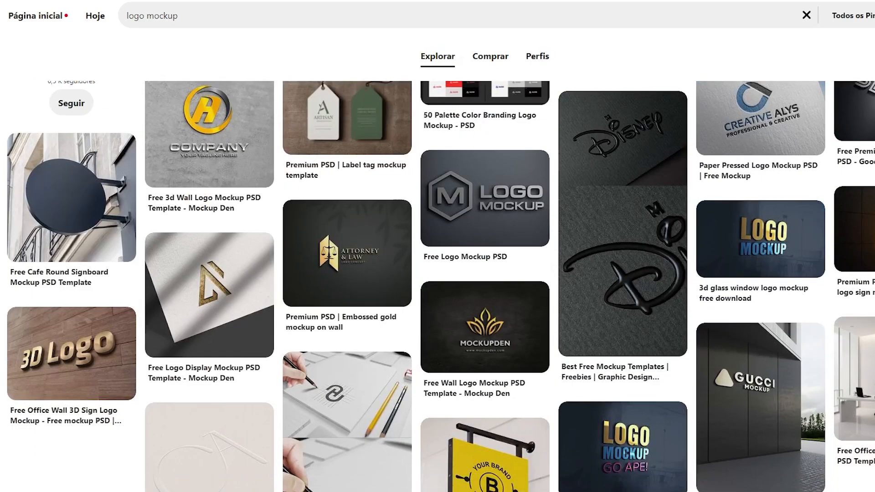
pyautogui.scroll(-2, 441, 286)
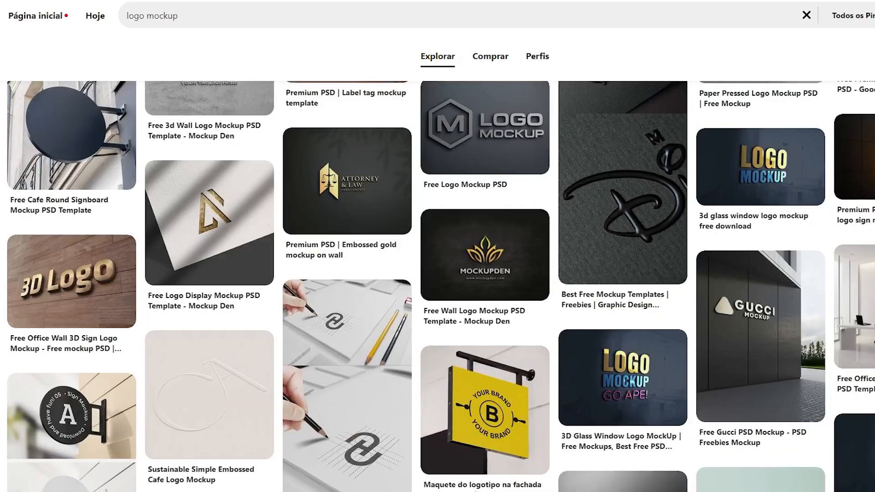
pyautogui.scroll(-4, 440, 287)
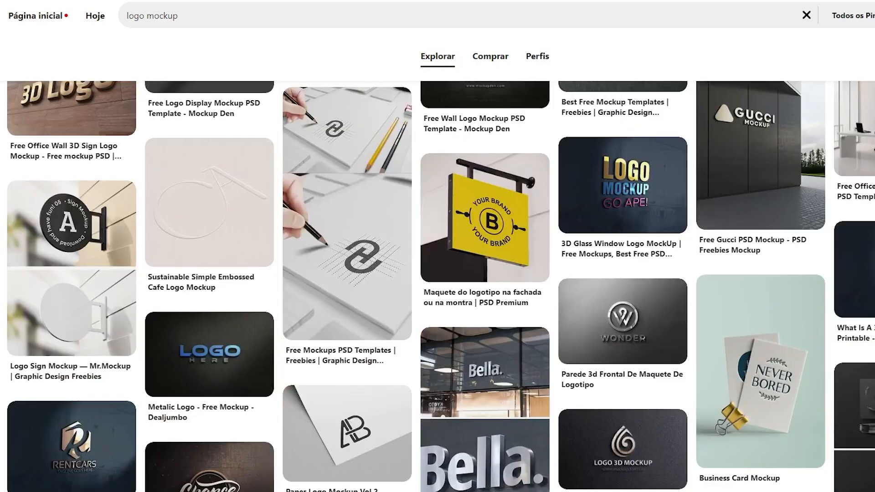
pyautogui.scroll(-5, 440, 286)
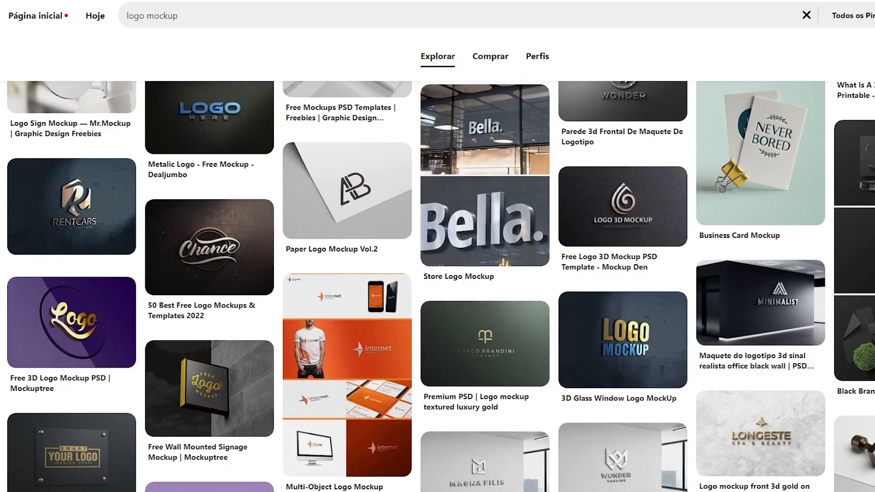